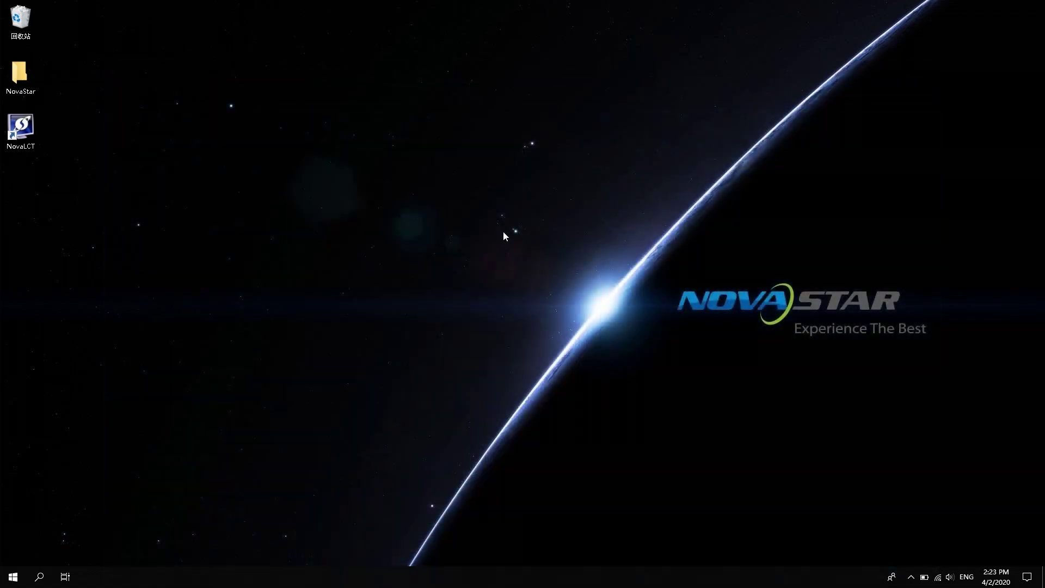
left_click(21, 128)
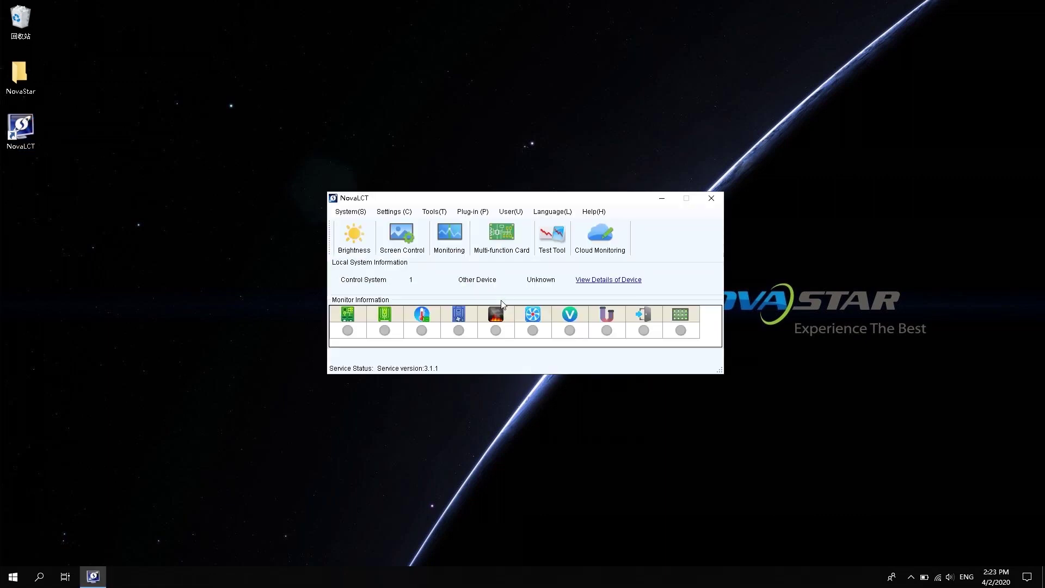
left_click(519, 212)
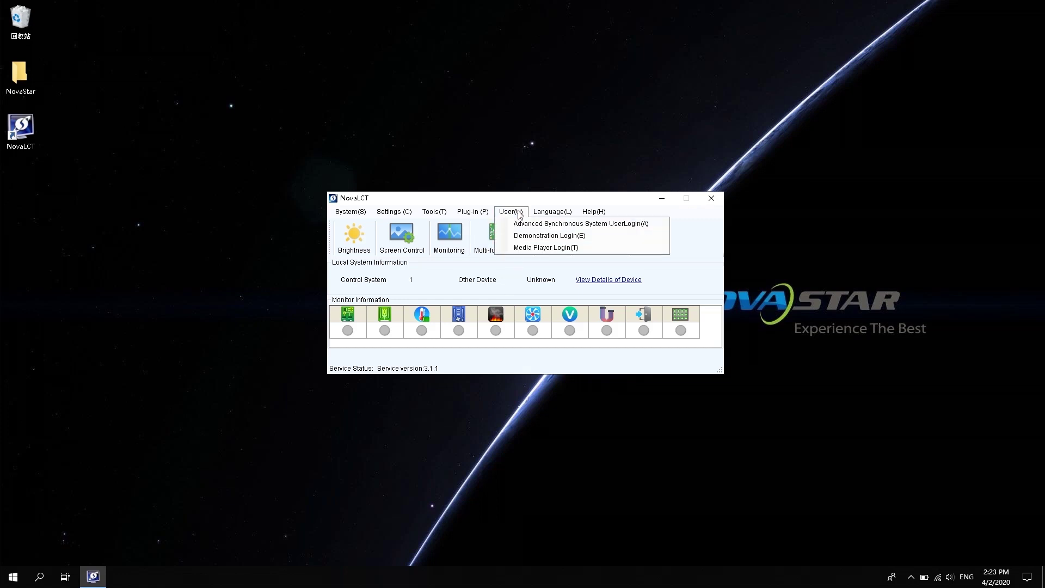
left_click(529, 225)
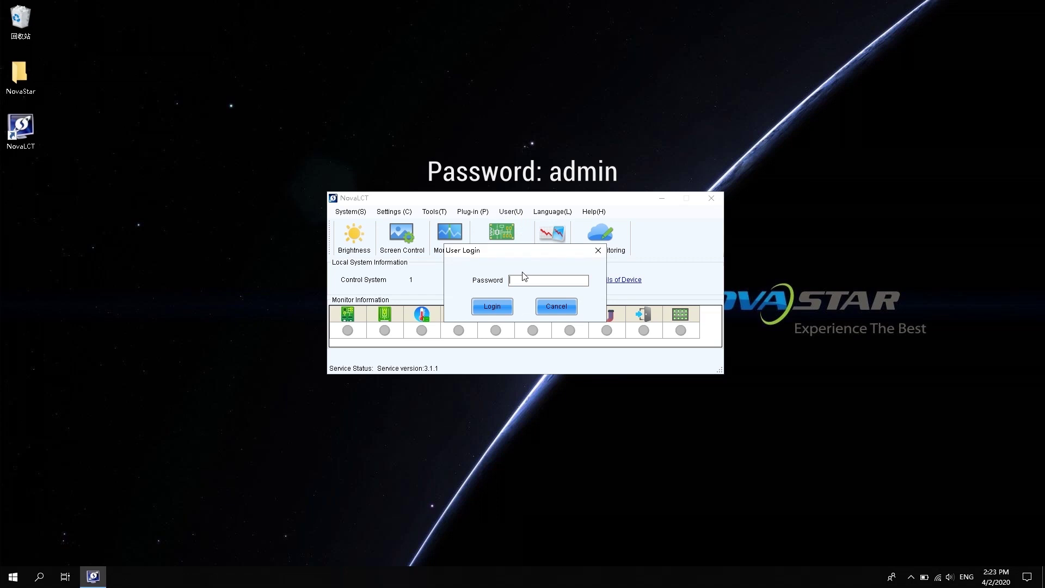
type("a")
key("Return")
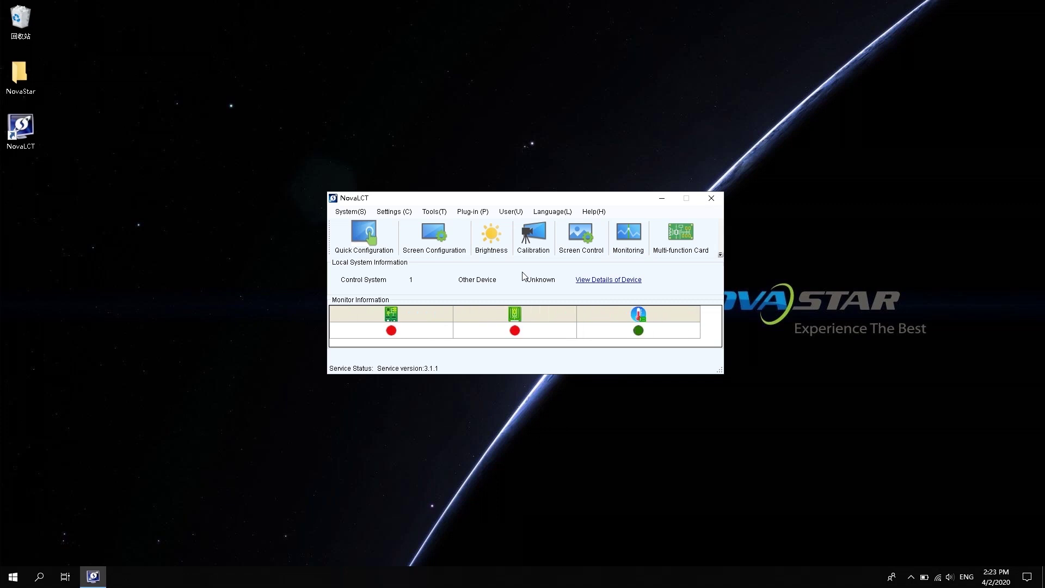
left_click(687, 243)
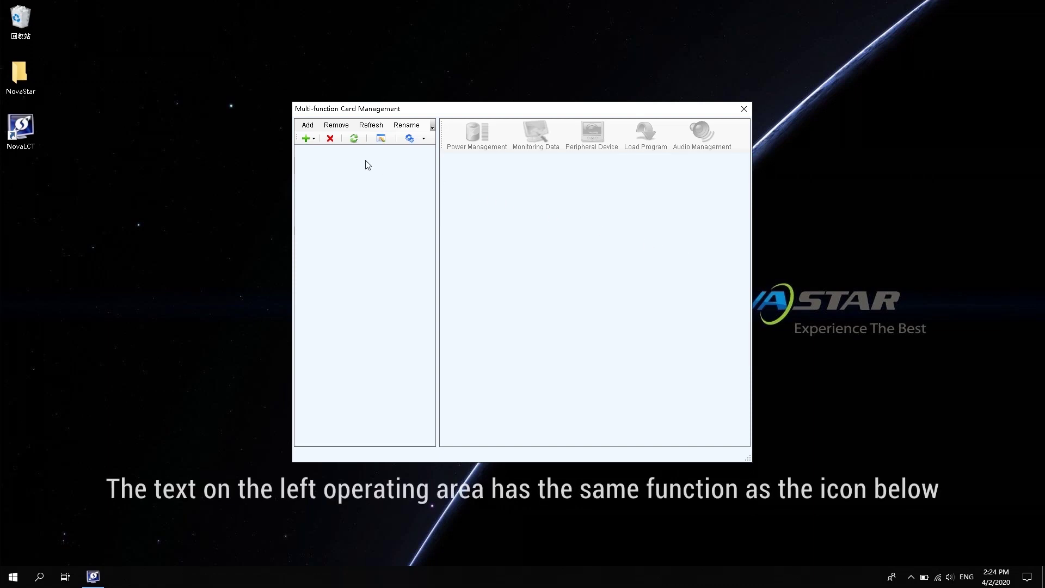
Step: Add an Ethernet-port-connected multi-function card named Nova
left_click(310, 139)
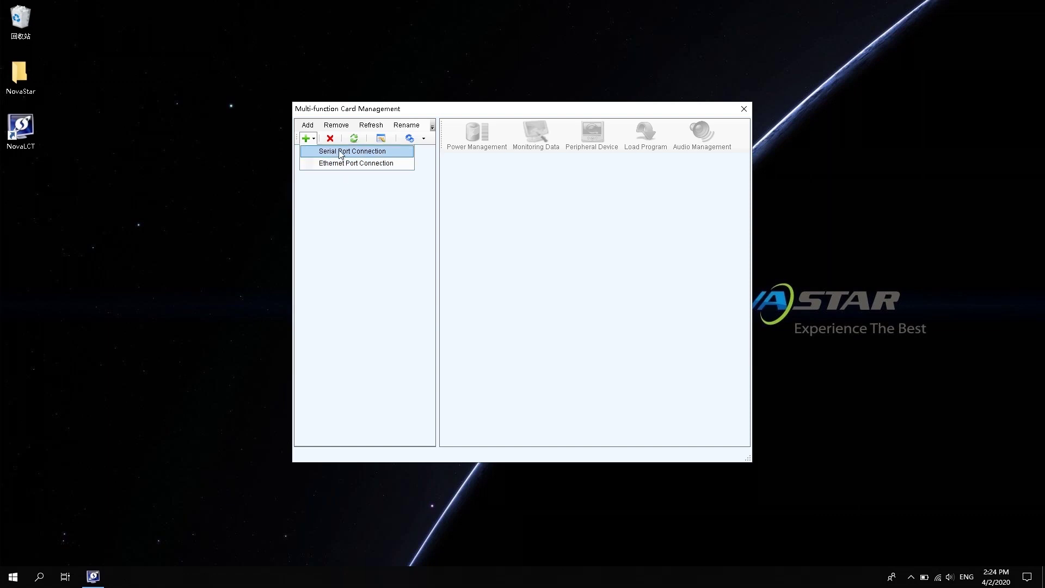
left_click(338, 167)
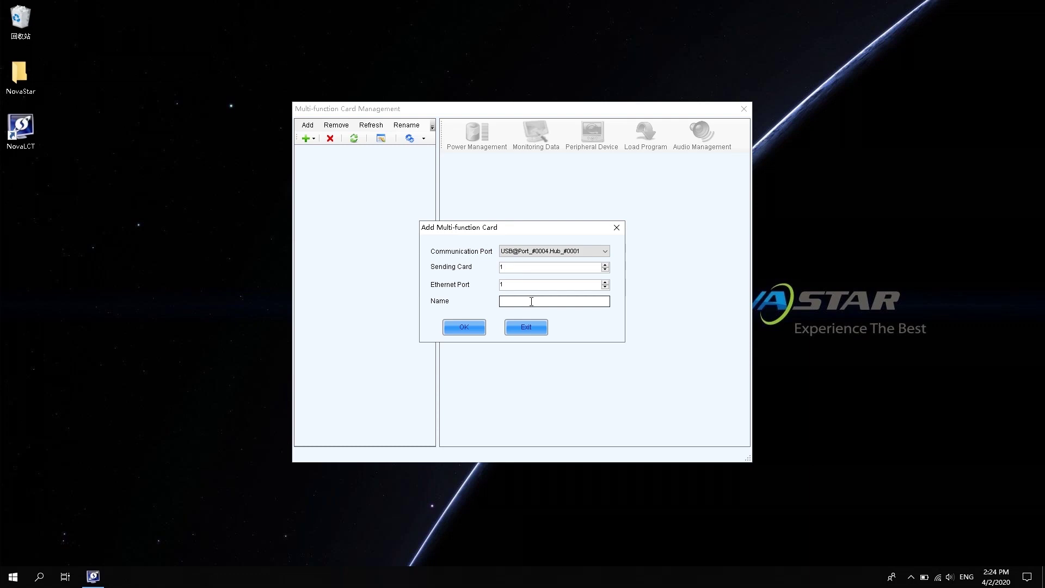
left_click(531, 301)
left_click(474, 329)
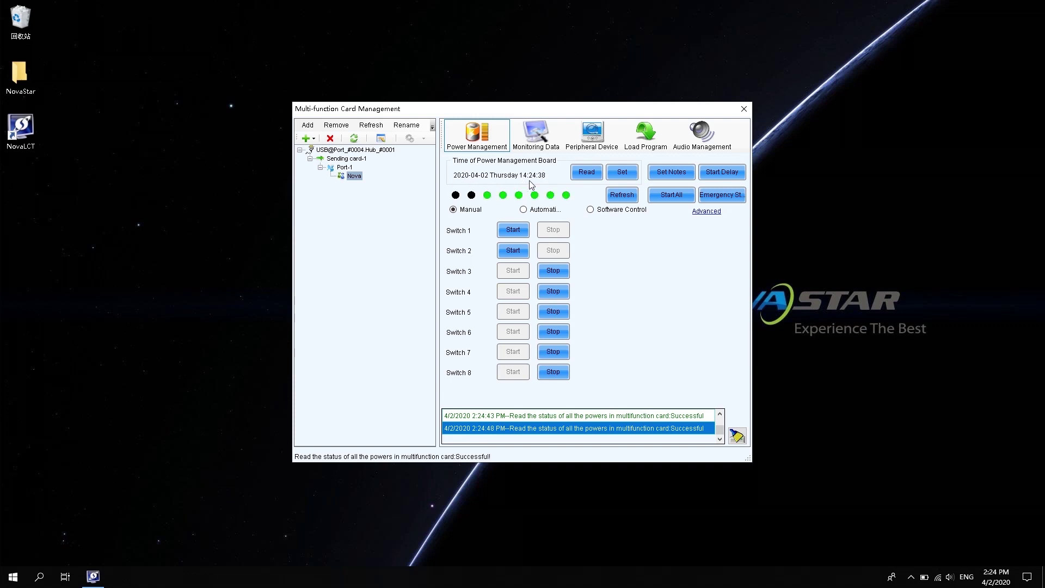
Step: Read the Nova power board's time, then set it from the computer clock
left_click(577, 177)
left_click(631, 172)
Step: Note switches 1 and 2 as A and B, and apply a 5-second power start delay
left_click(668, 172)
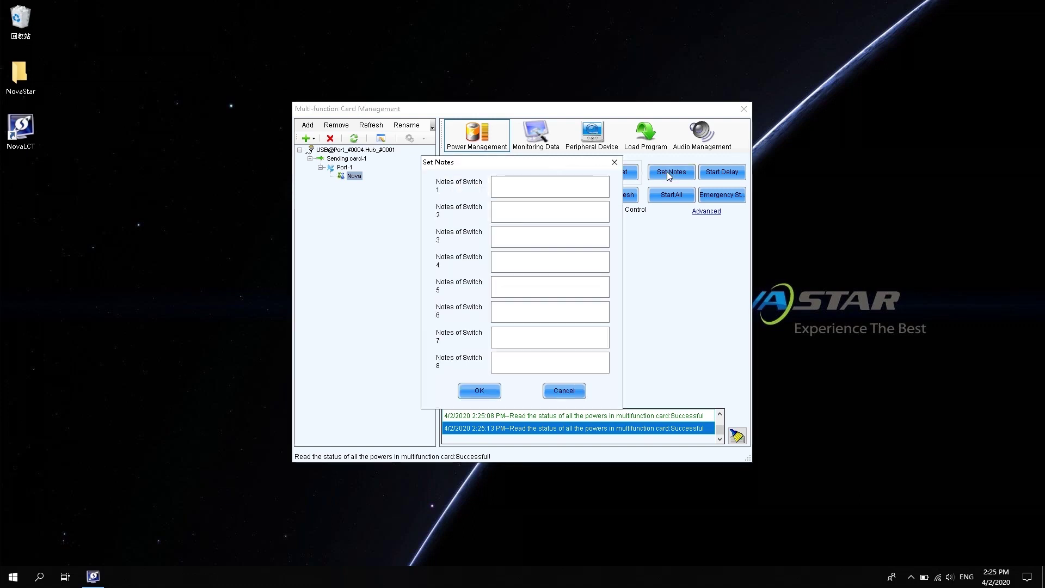
left_click(544, 188)
type("A")
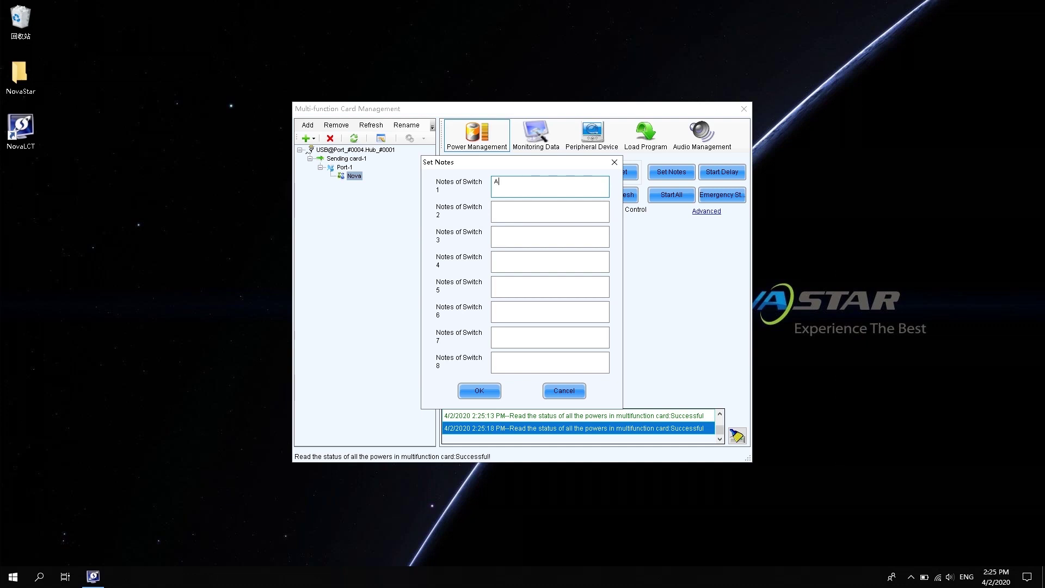
left_click(535, 209)
type("B")
left_click(487, 392)
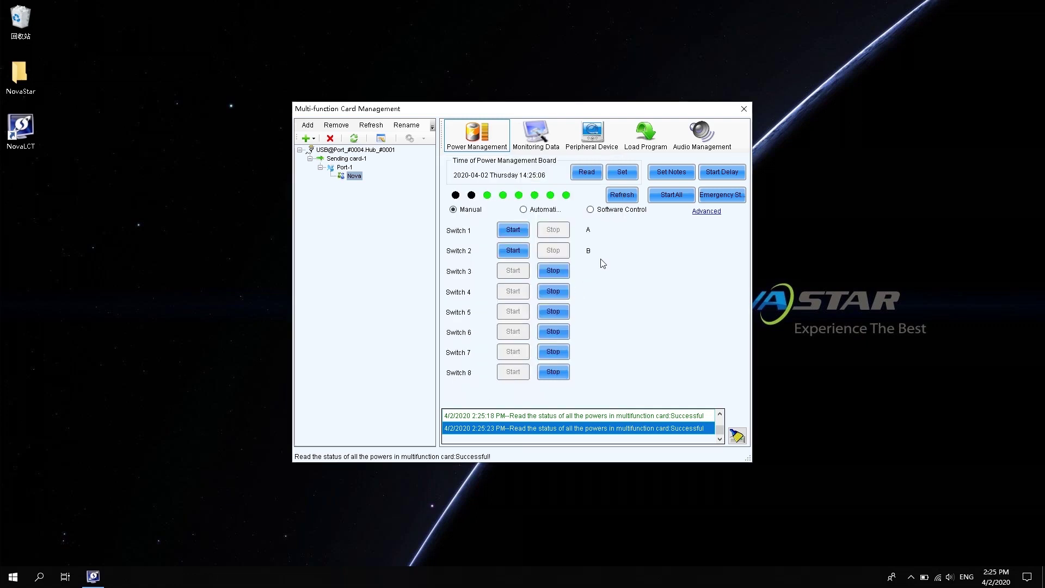
left_click(718, 174)
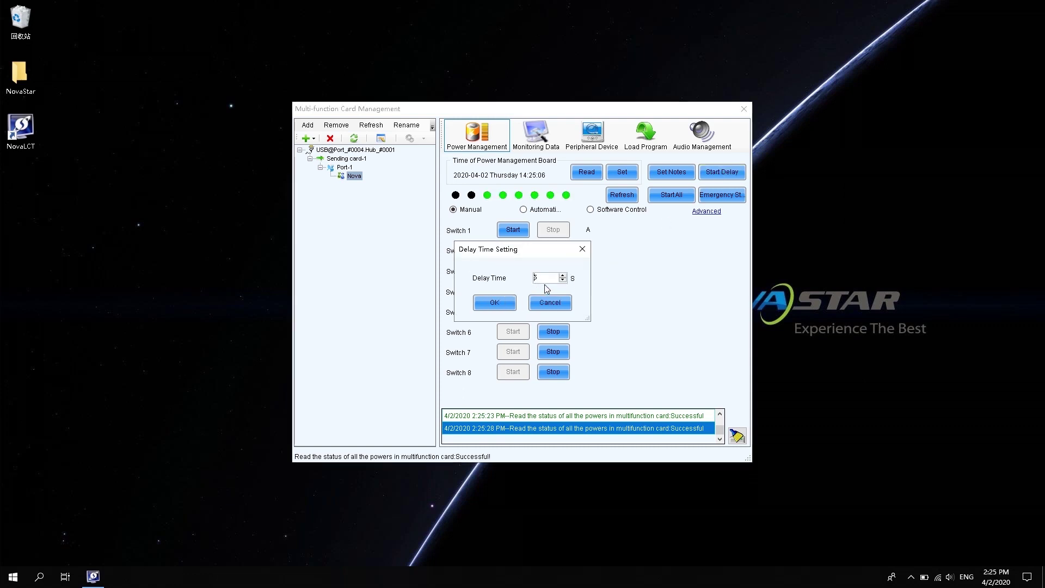
left_click(515, 303)
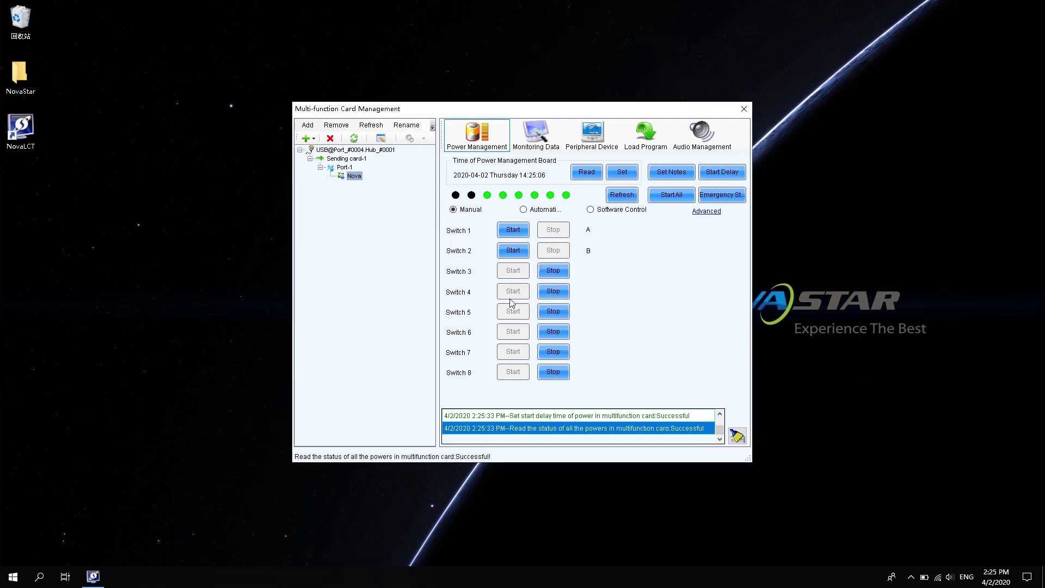
Step: Emergency-stop all eight switches, start them all again, and refresh their status
left_click(730, 198)
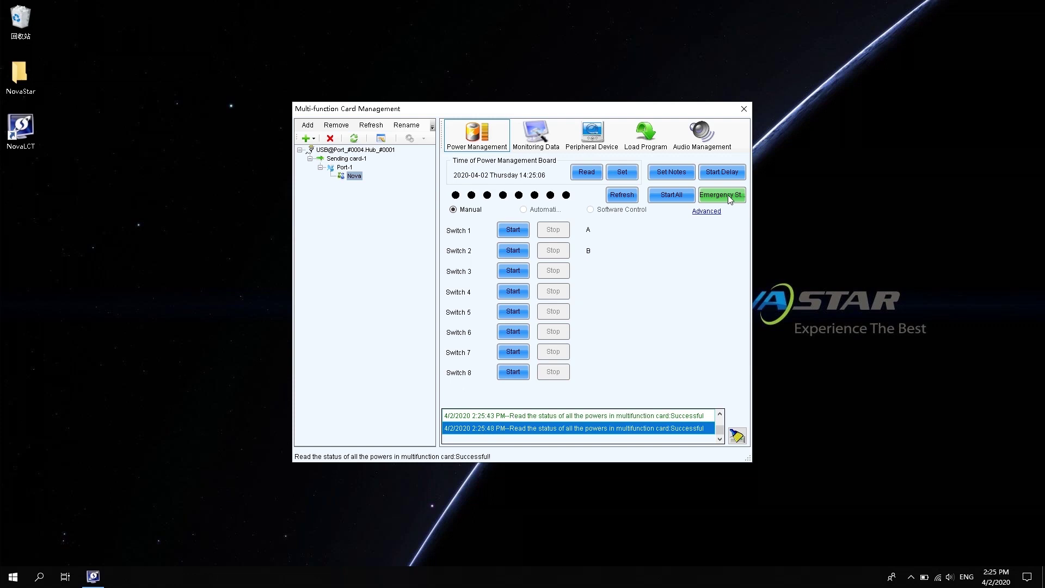
left_click(673, 195)
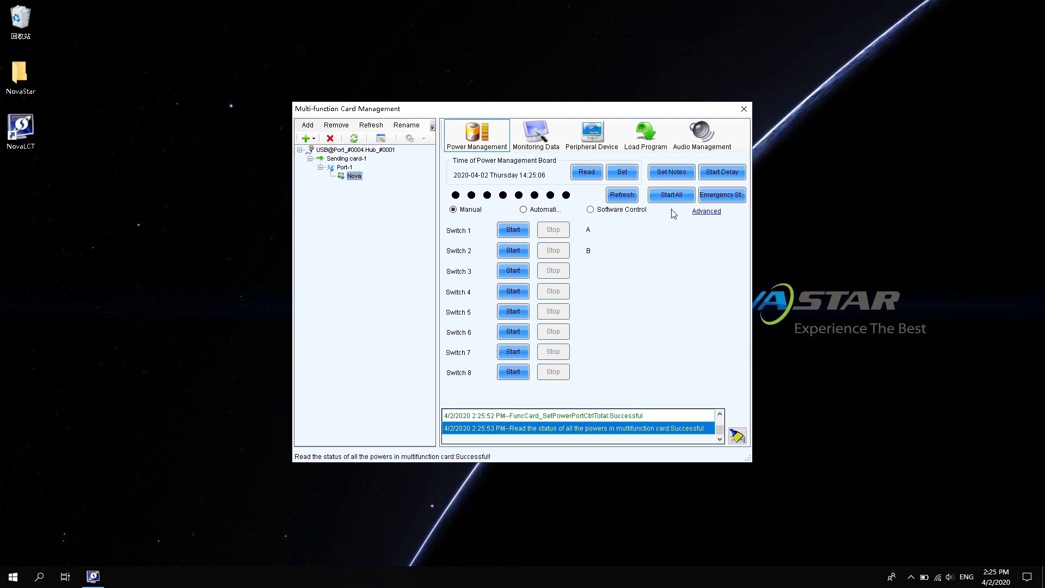
left_click(623, 196)
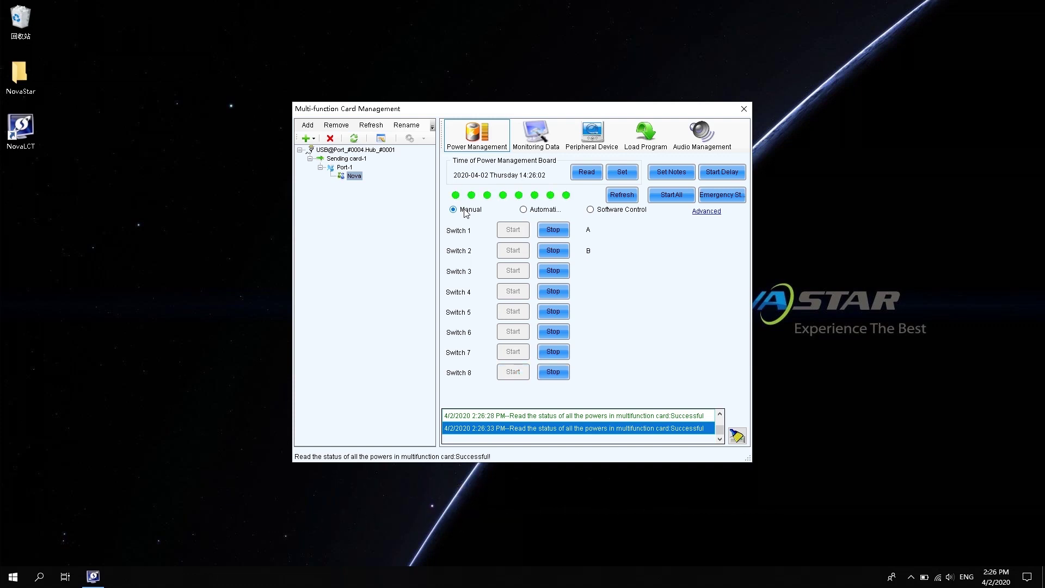
Step: Stop switches 2, 3 and 4, restart switch 4, then select Automatic Control
left_click(551, 250)
left_click(558, 274)
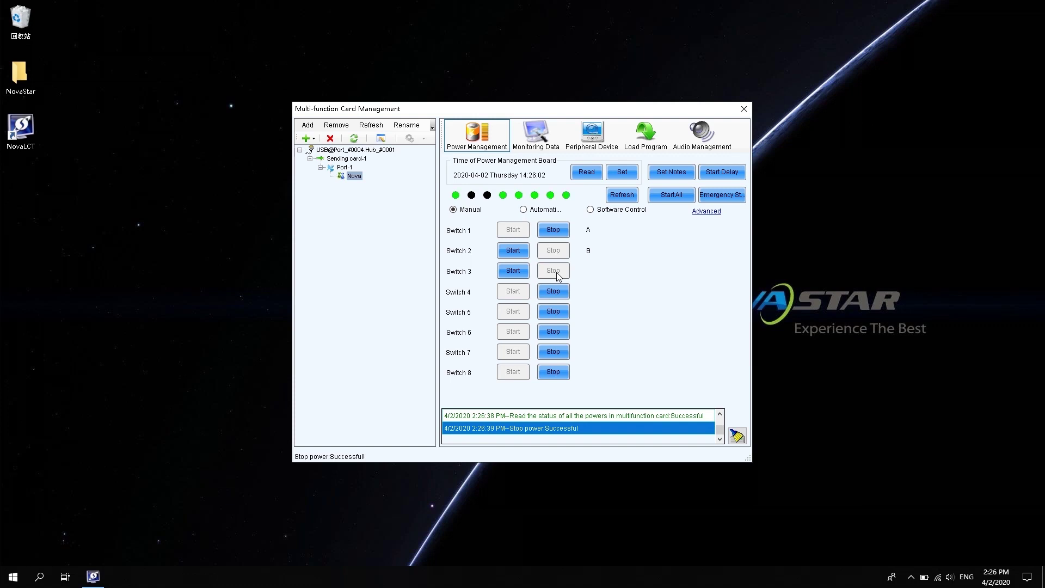
left_click(556, 293)
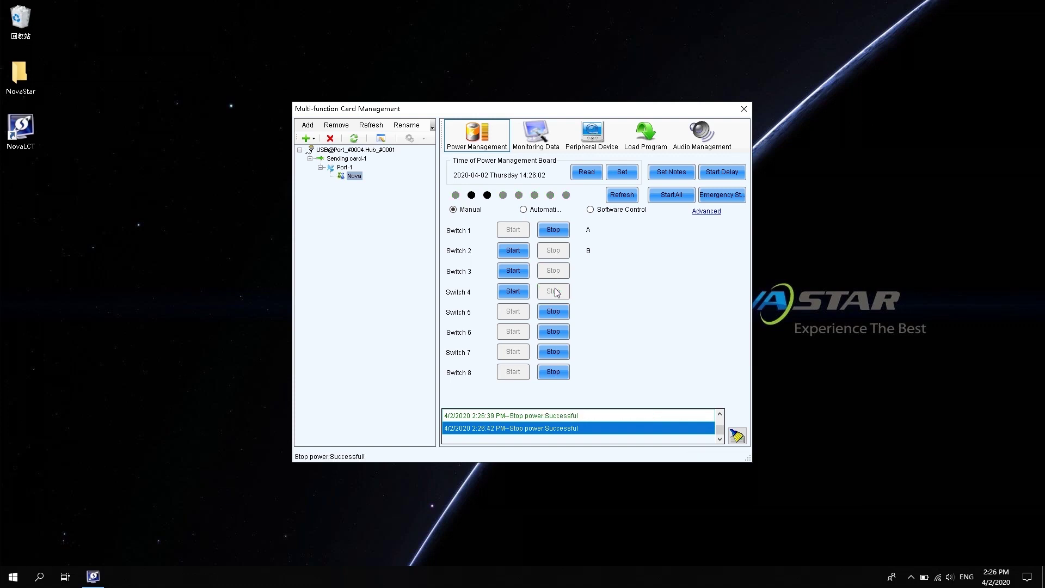
left_click(512, 293)
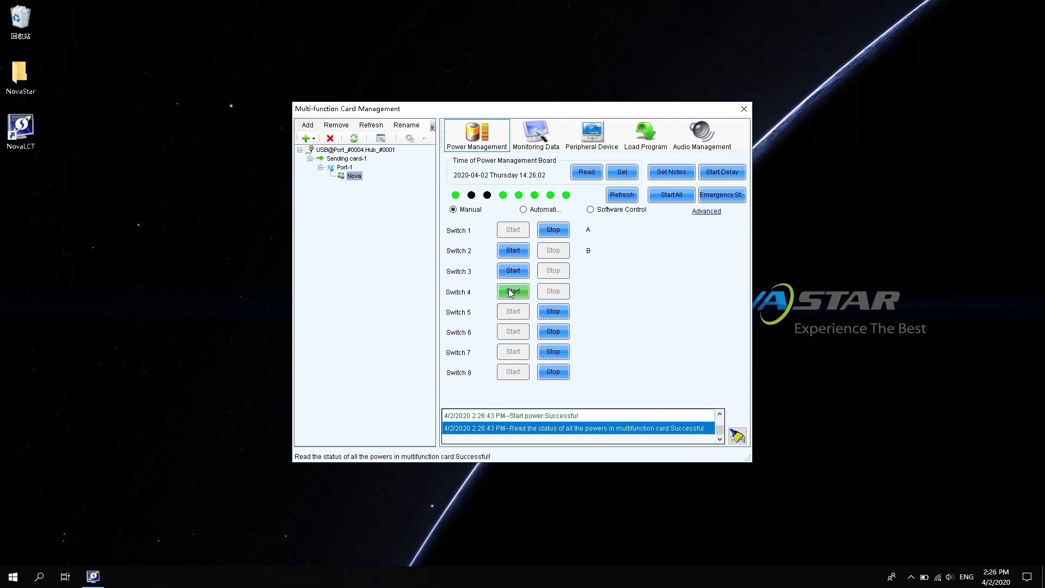
left_click(540, 210)
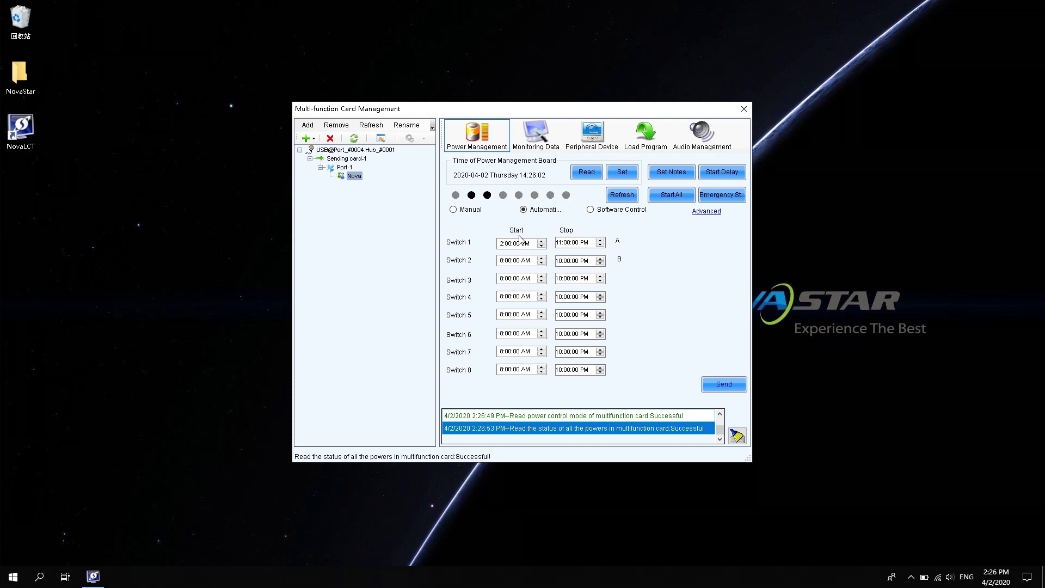
Step: Set switch 1 to run 2:00:00–11:00:00 PM and send the schedule to the card
left_click(518, 243)
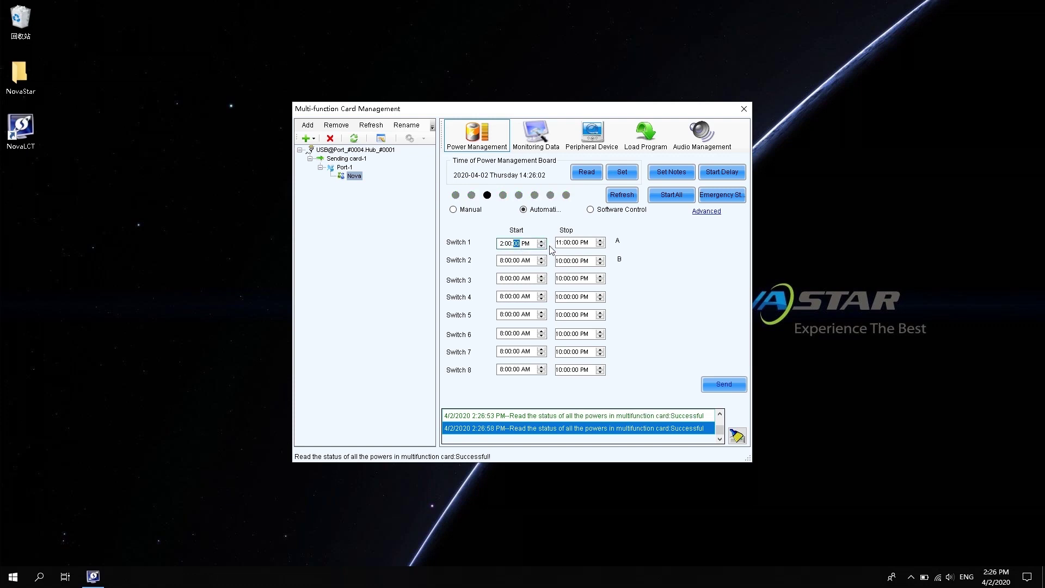
left_click(573, 245)
left_click(560, 245)
type("1")
left_click(507, 246)
left_click(718, 383)
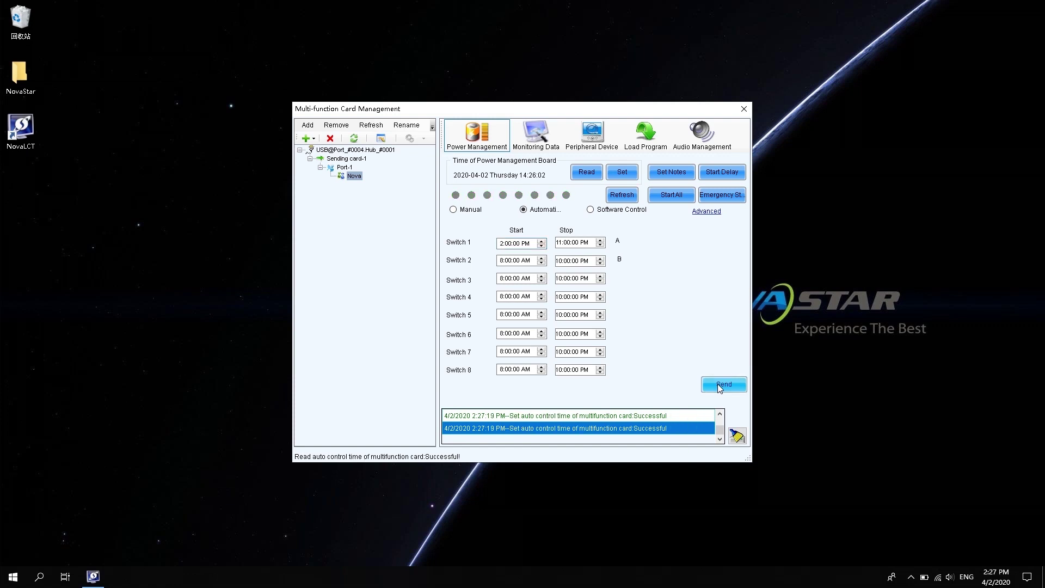
Step: Under software control, add a Tuesday 14:27:38–14:30:38 custom entry for switches 1 and 2
left_click(612, 211)
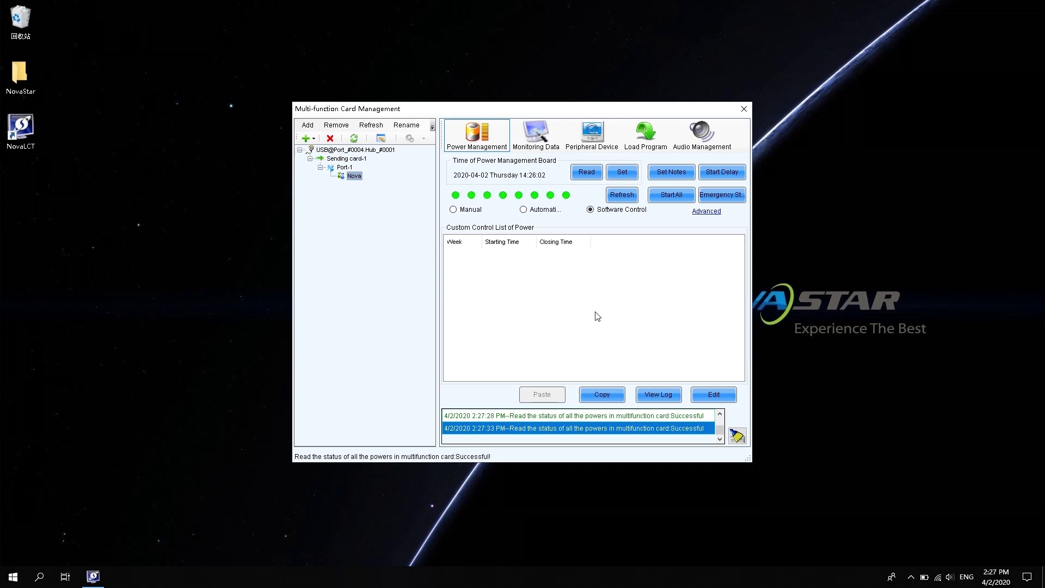
left_click(710, 395)
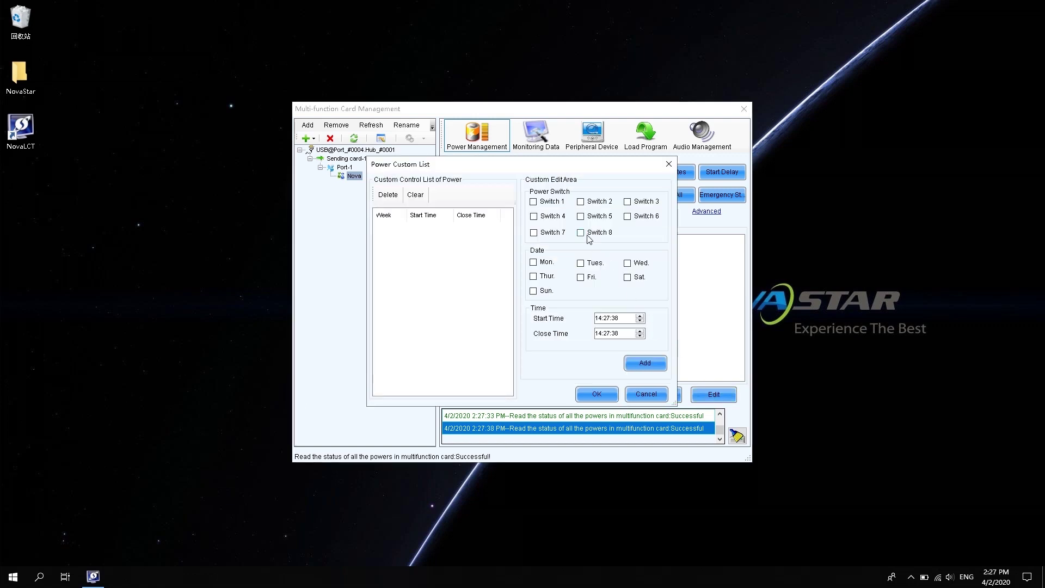
left_click(534, 202)
left_click(581, 203)
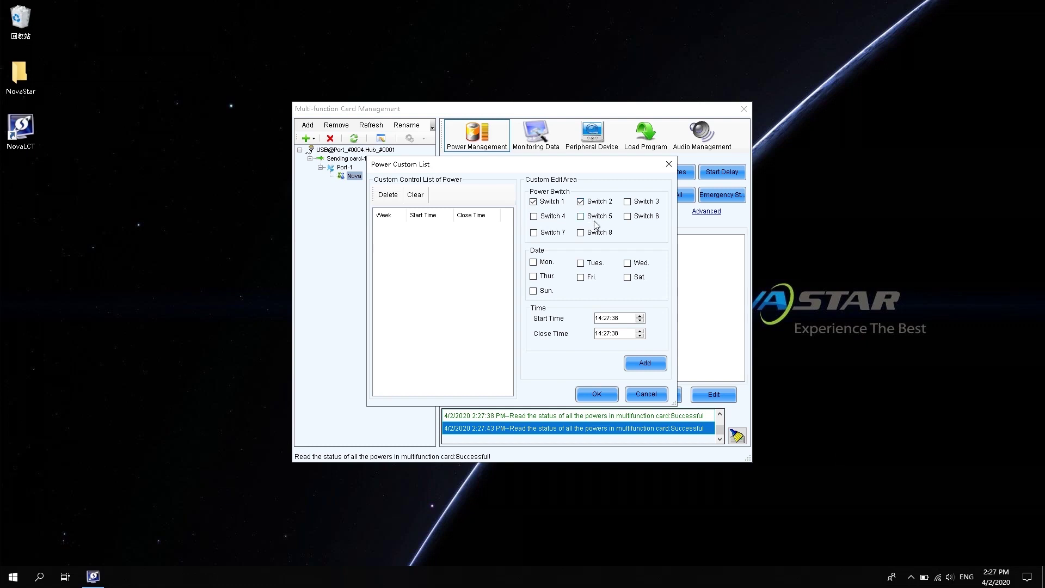
left_click(582, 264)
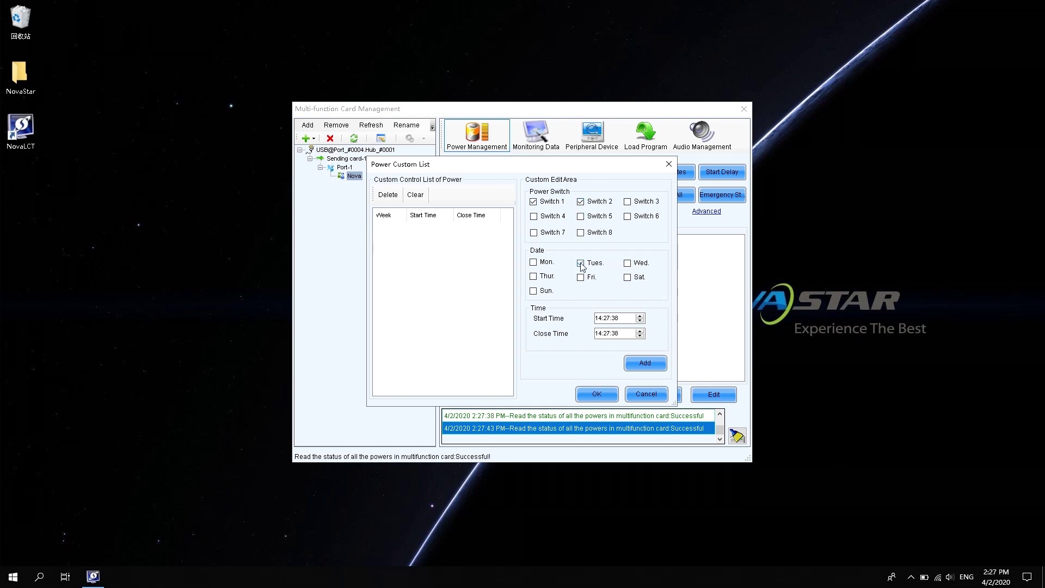
left_click(606, 318)
left_click(606, 334)
left_click(643, 363)
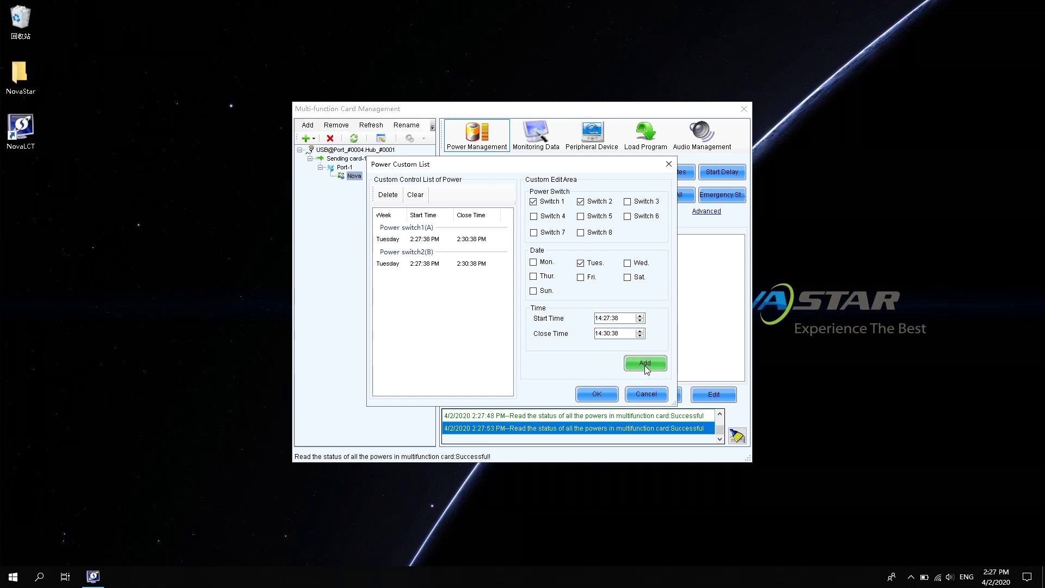
left_click(614, 395)
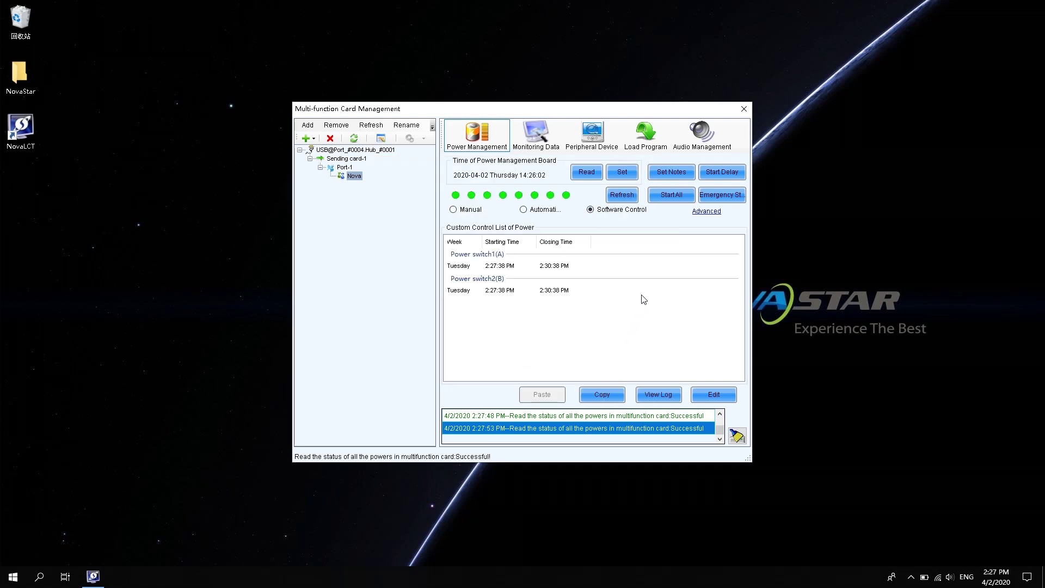
Step: Check the power operation log, then copy the custom power list and paste it back
left_click(656, 394)
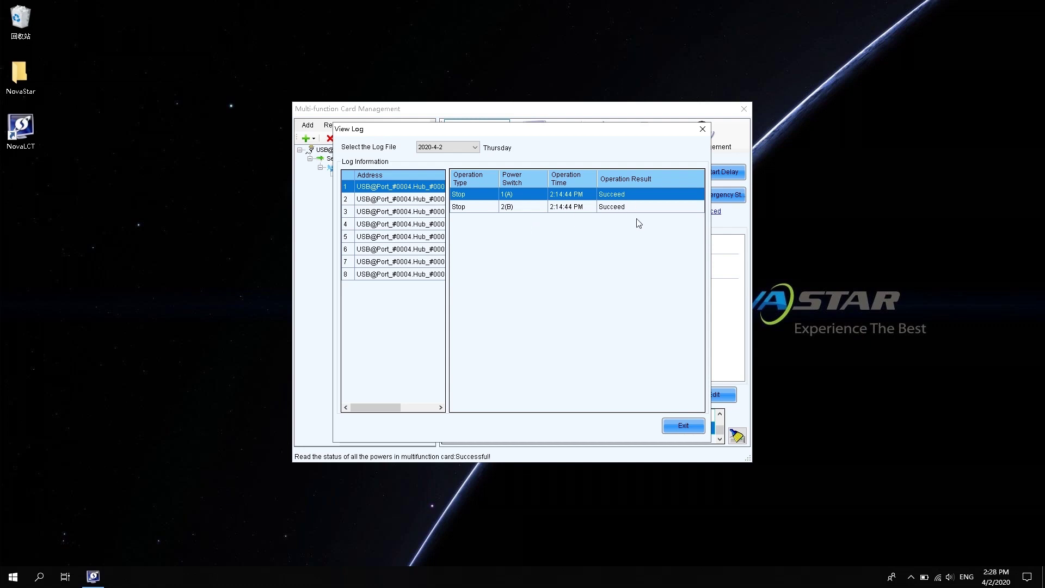
left_click(676, 428)
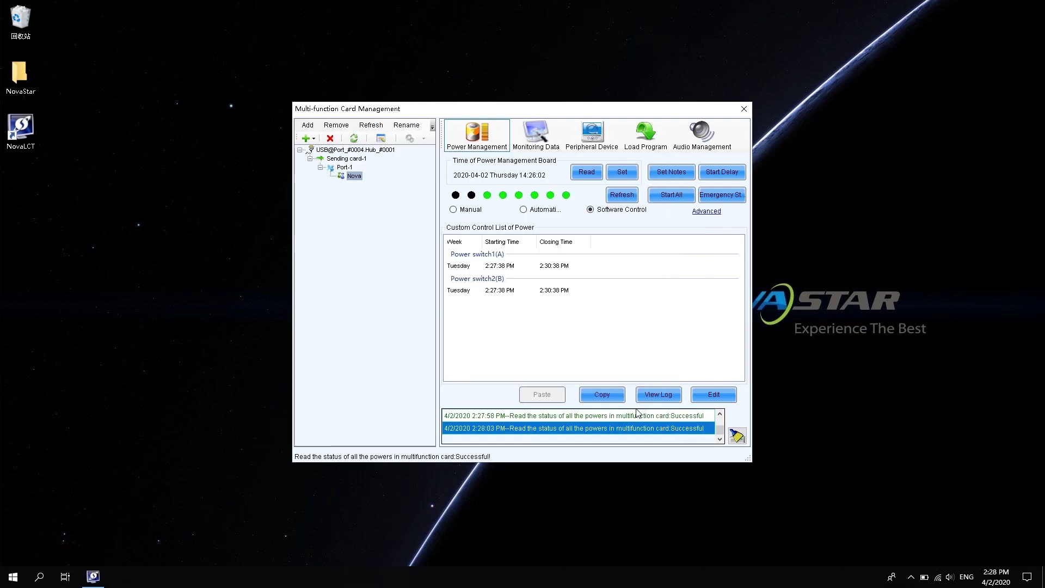
left_click(606, 393)
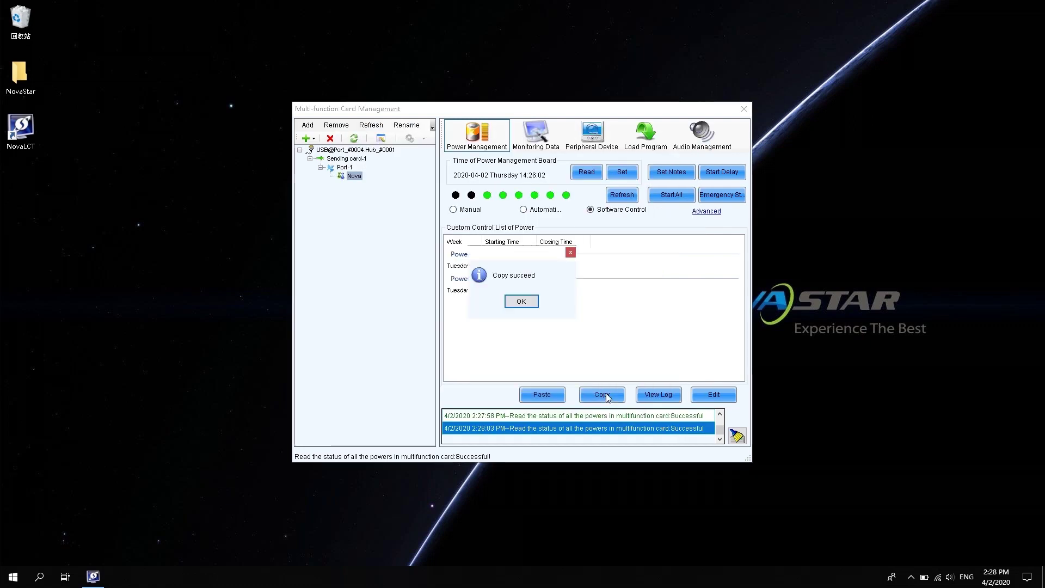
left_click(528, 301)
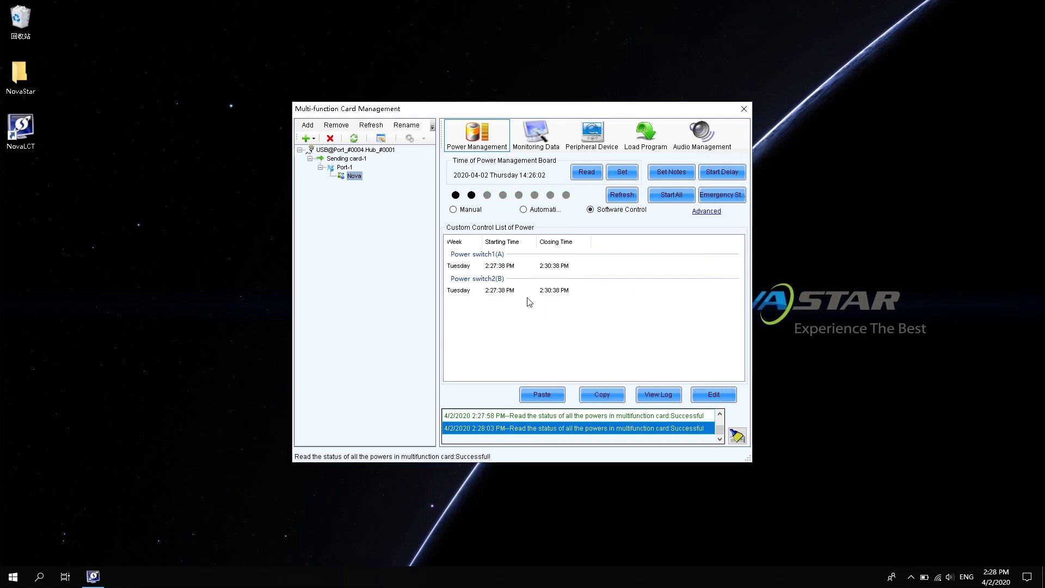
left_click(562, 401)
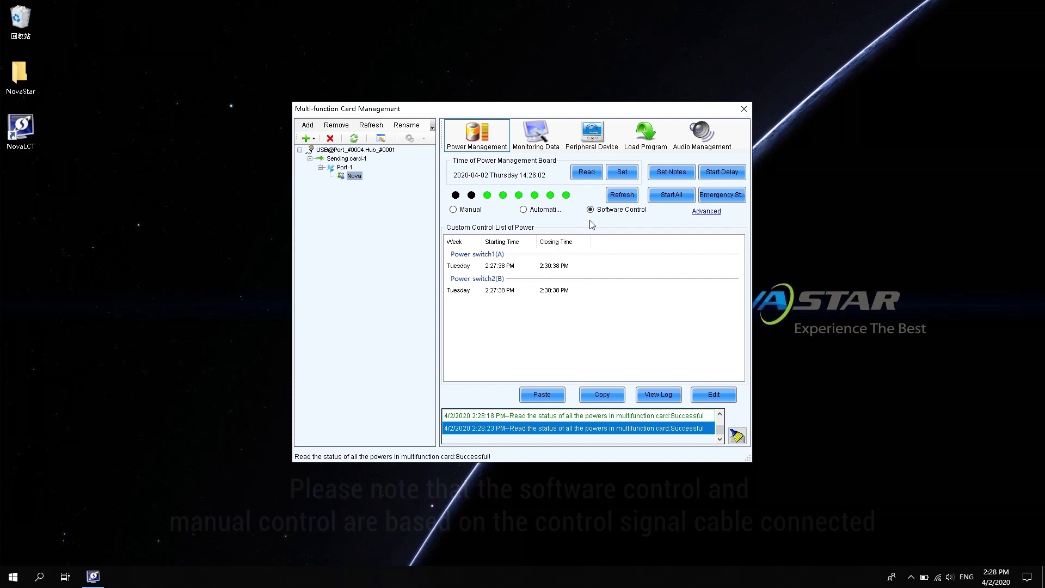
Step: Show the Monitoring Data tab with 34°C, 17% humidity and 4.8V readings
left_click(538, 137)
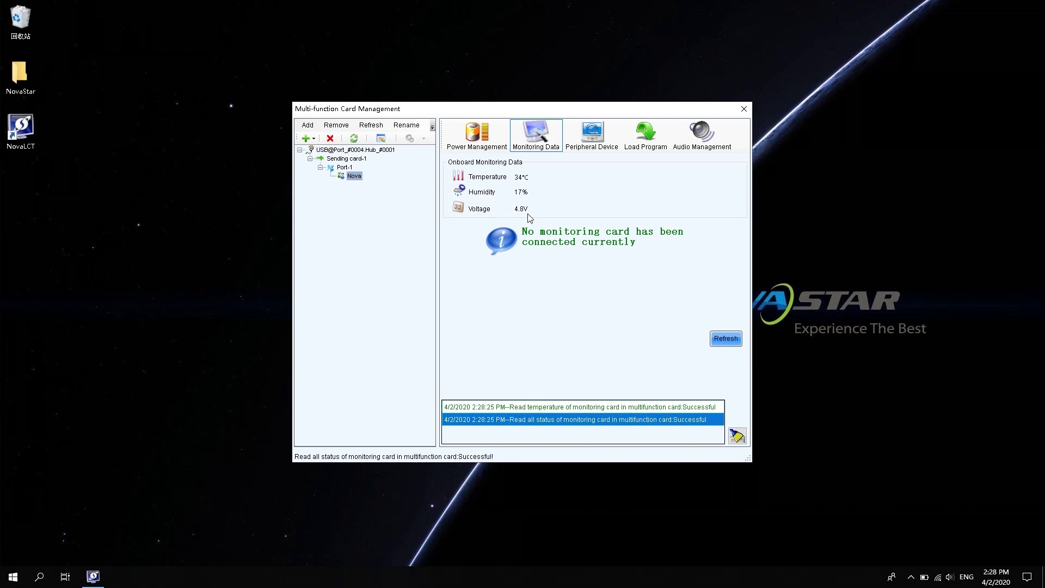
Step: Make peripheral device 1 a light sensor, leaving devices 2 and 4 without external devices
left_click(600, 136)
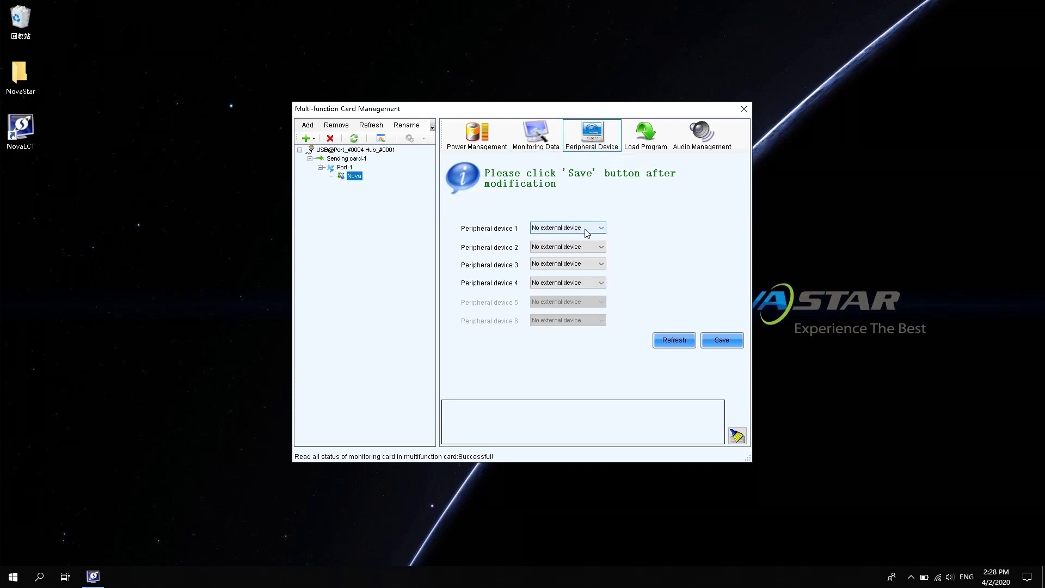
left_click(564, 229)
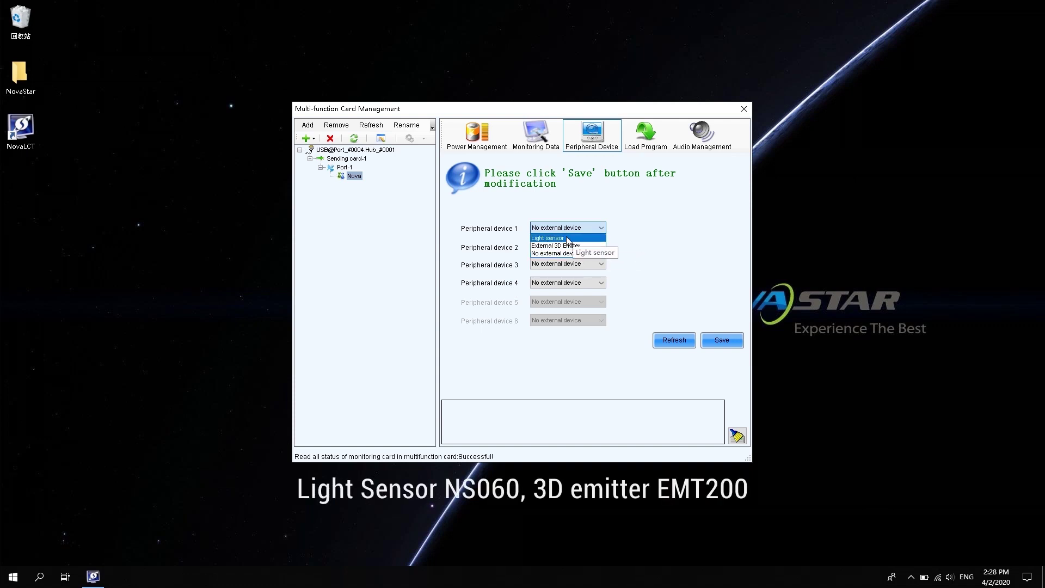
left_click(568, 238)
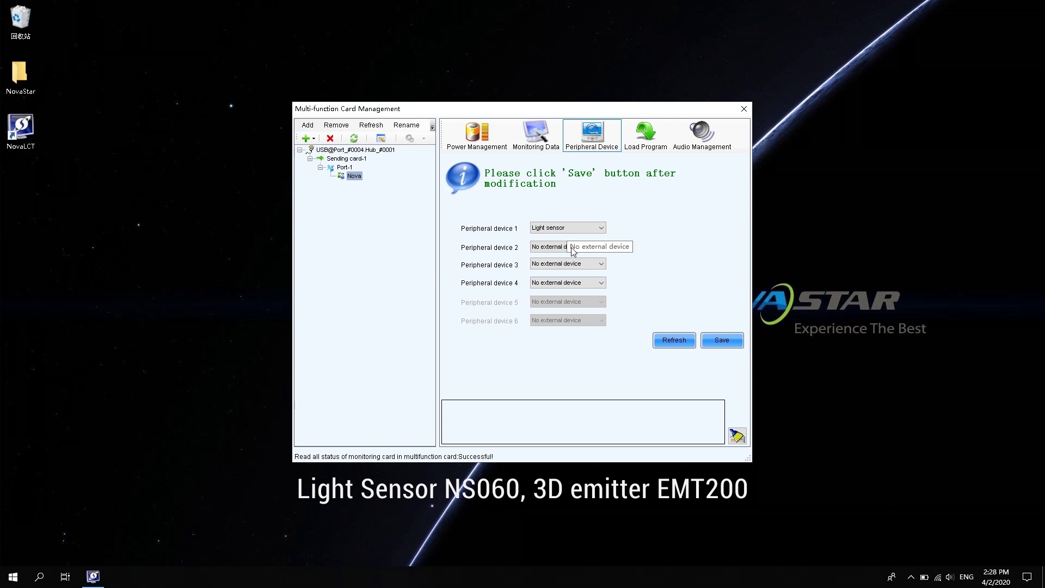
left_click(555, 248)
left_click(555, 250)
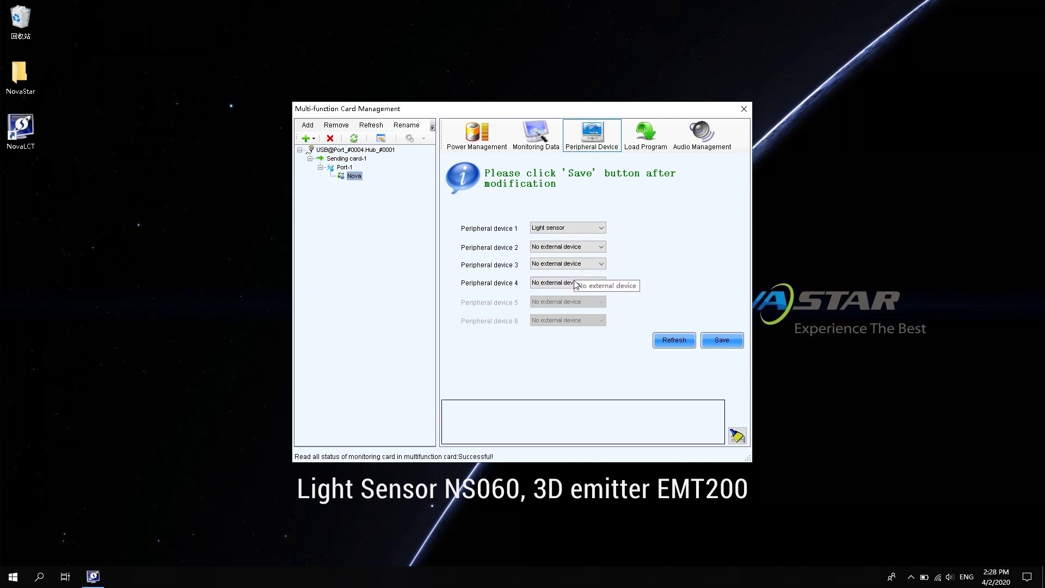
left_click(575, 284)
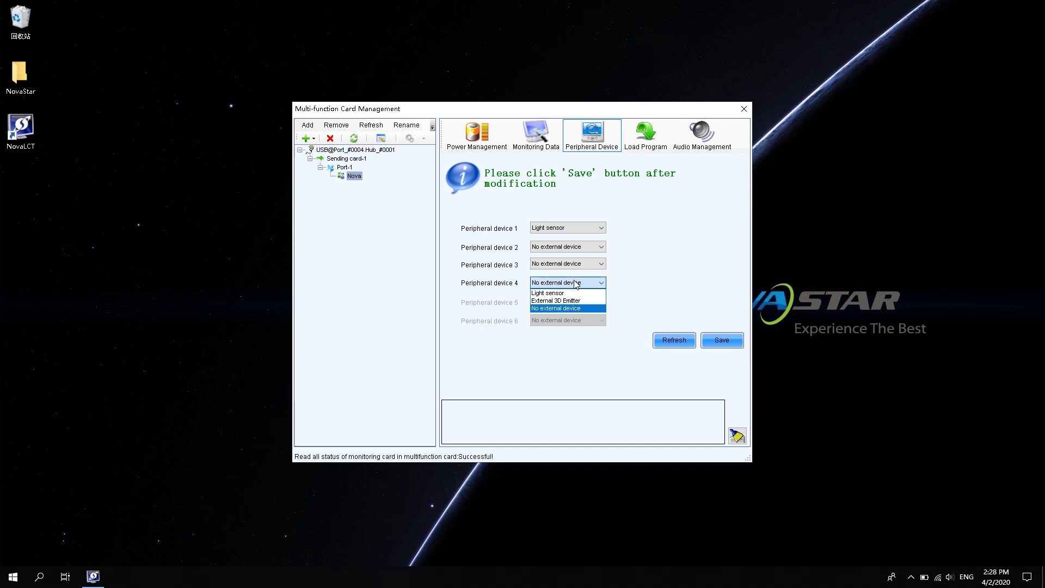
left_click(684, 349)
Step: Refresh the light sensor reading to 2 lux and save the peripheral configuration
left_click(678, 342)
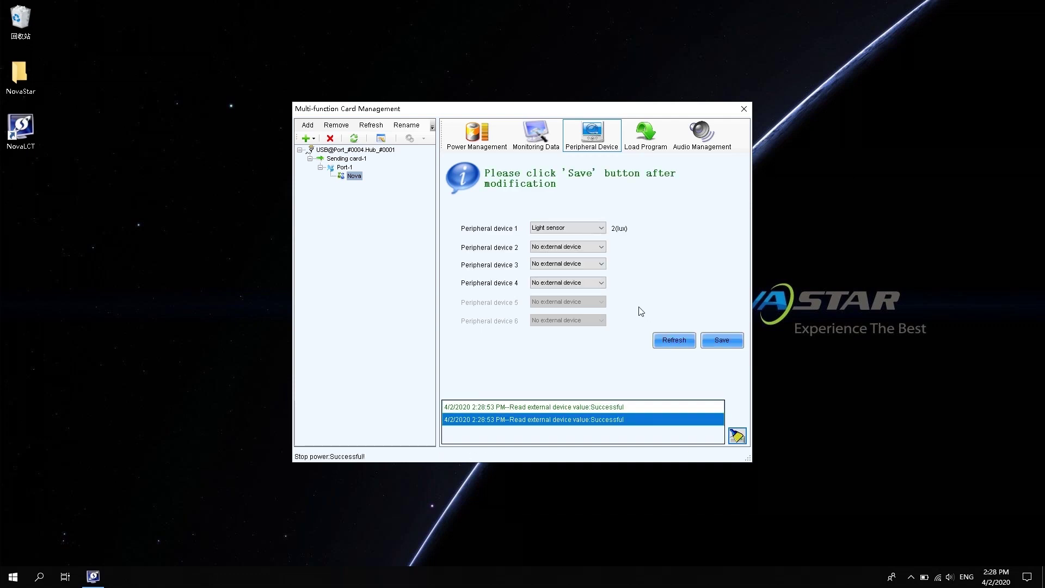
left_click(718, 340)
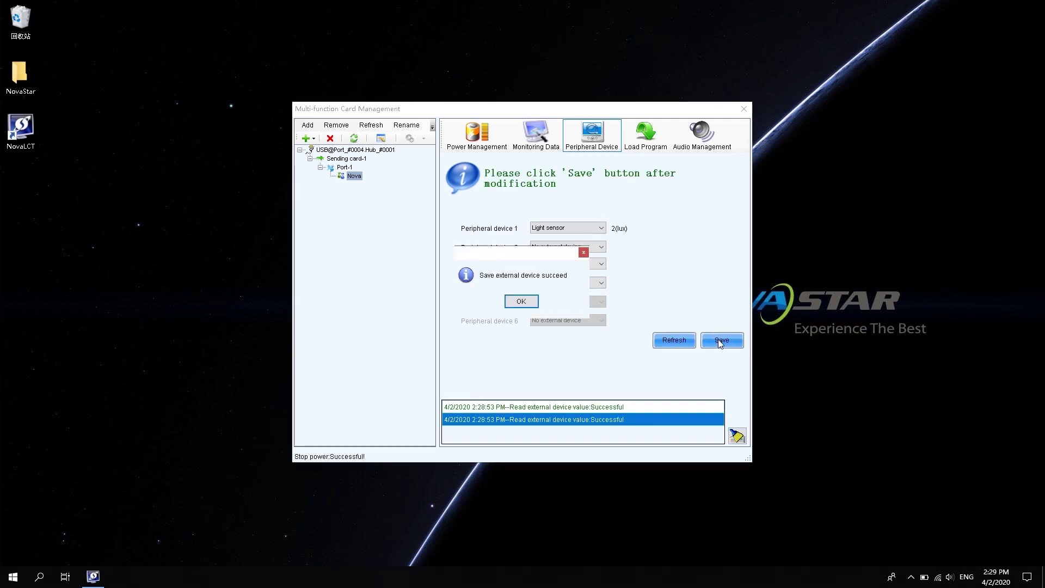
left_click(523, 302)
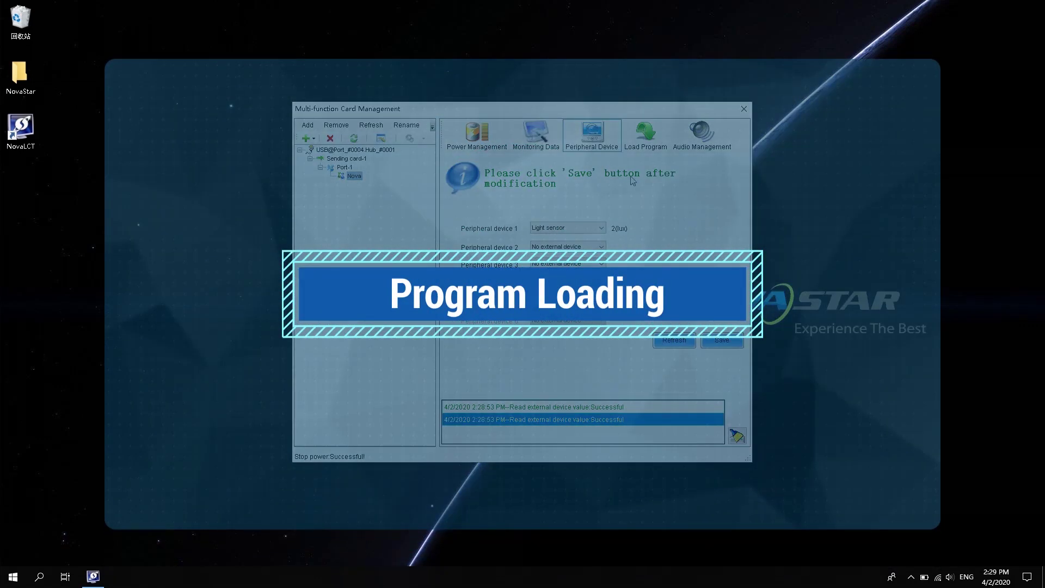
Step: Select the NovaStar Data_FuncCard V4.4.2.0 folder as the program to load
left_click(647, 145)
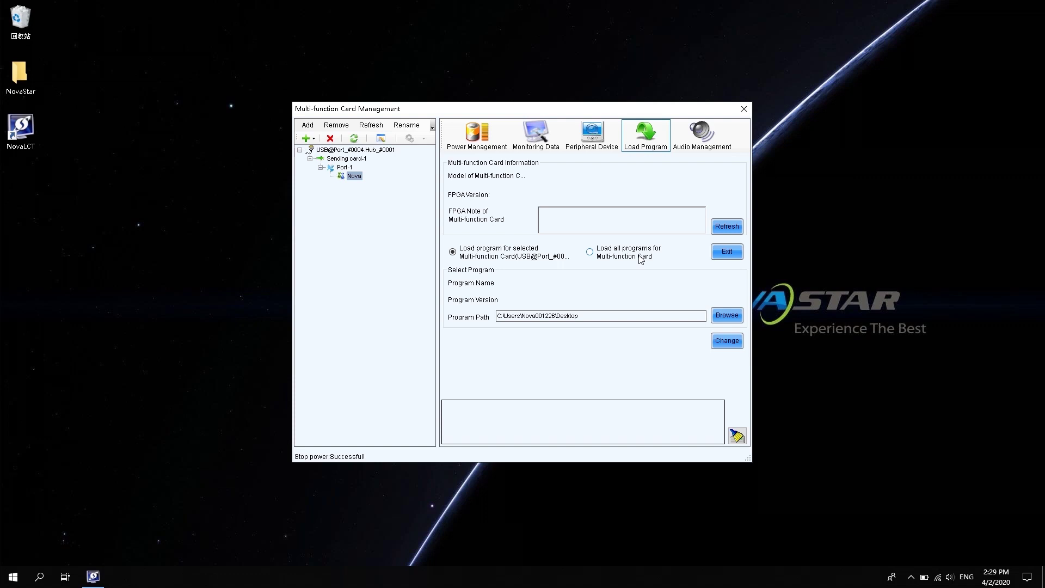
left_click(728, 317)
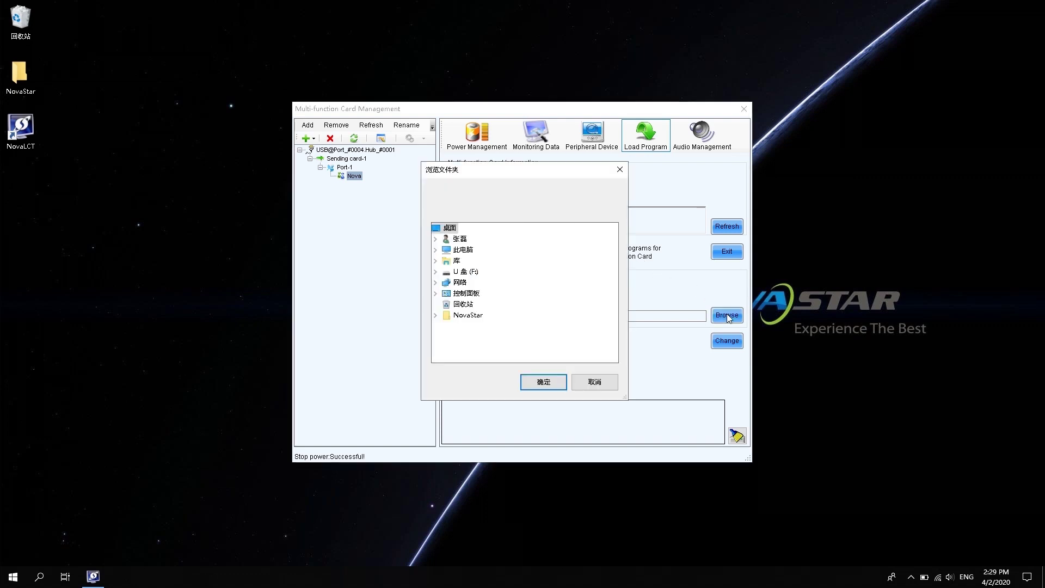
left_click(472, 316)
left_click(479, 326)
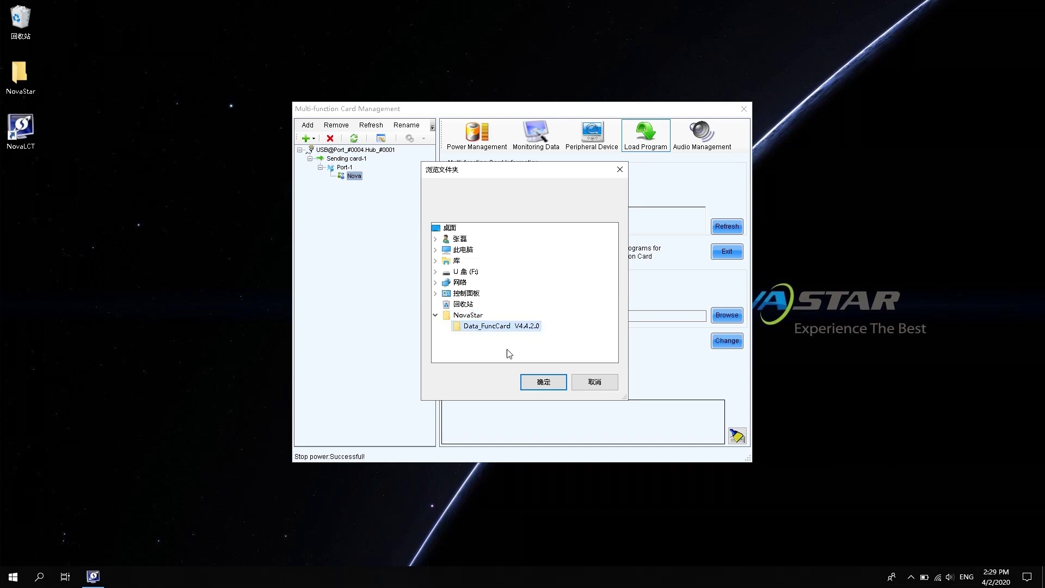
left_click(544, 383)
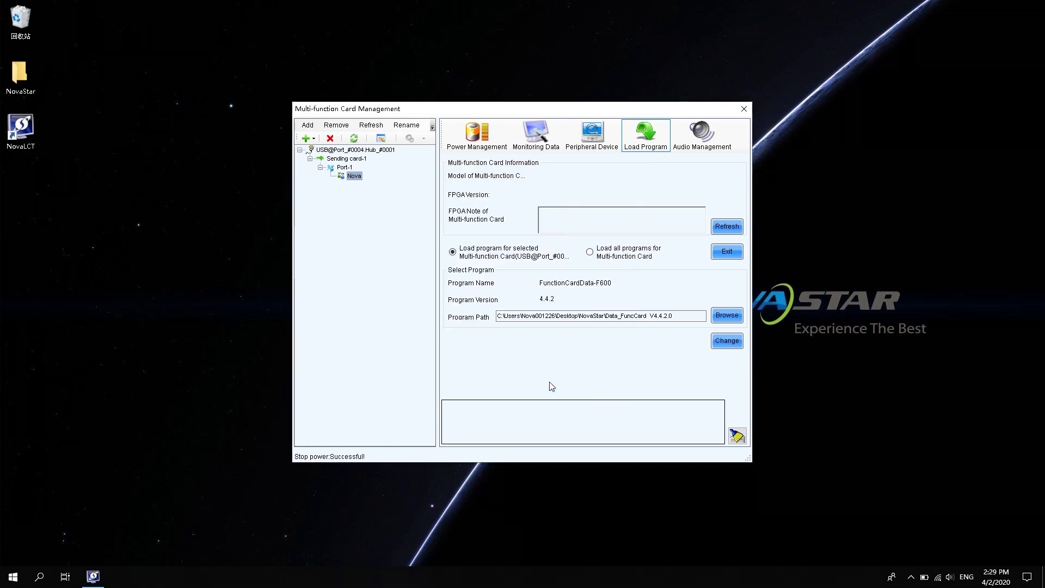
Step: Load the V4.4.2 program onto the card and read back FPGA version 04 04 02 00
left_click(728, 341)
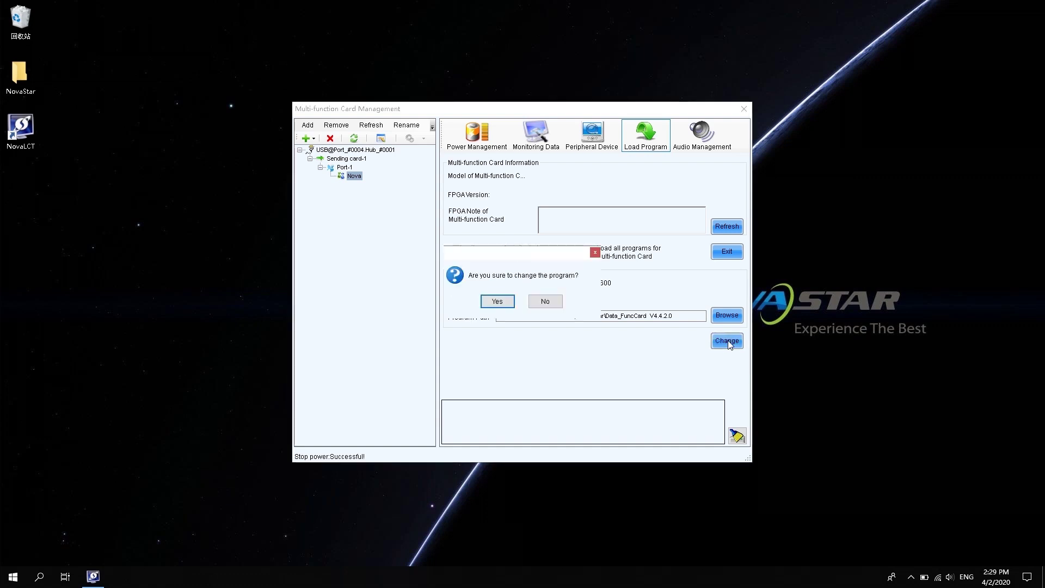
left_click(498, 302)
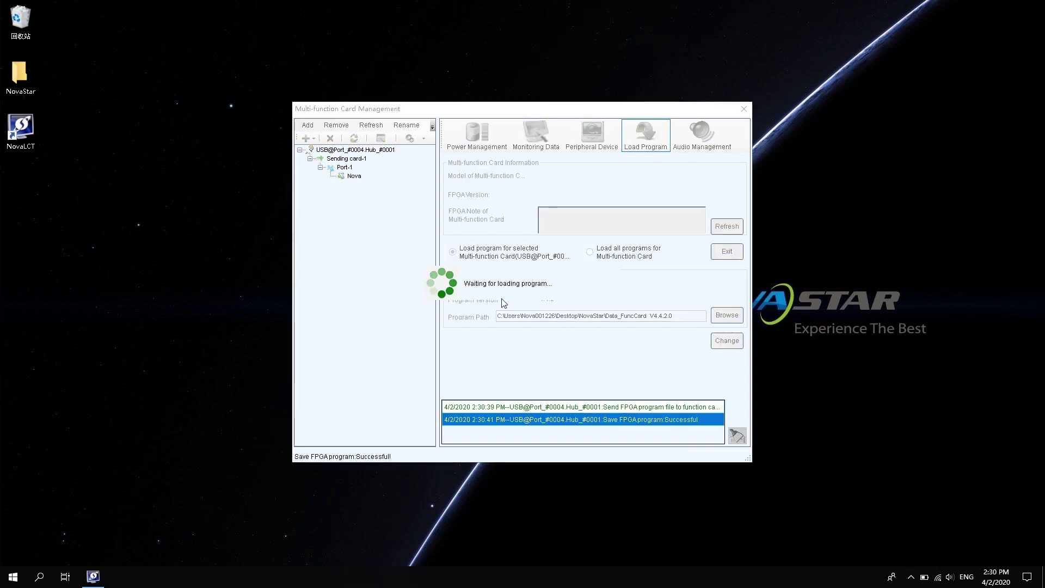
left_click(520, 301)
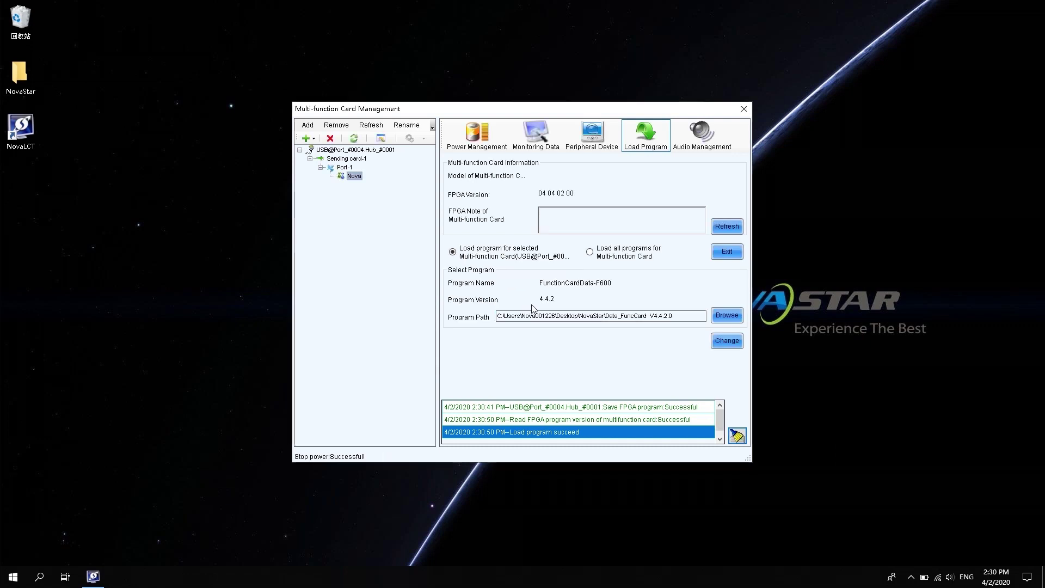
left_click(732, 229)
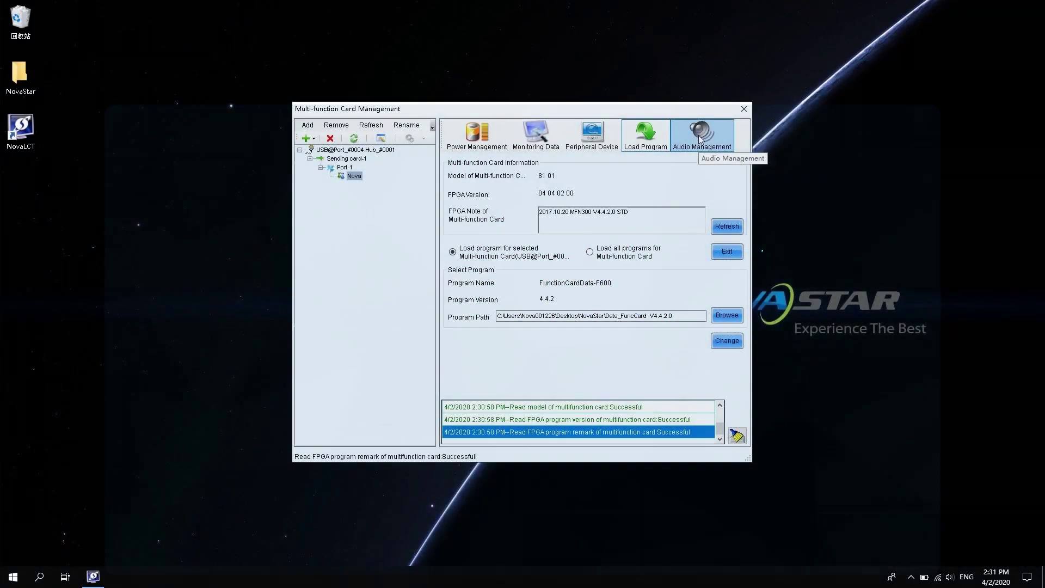
Step: Switch the Nova card's audio from independent to HDMI Channel, apply it, and re-read the channel type
left_click(677, 142)
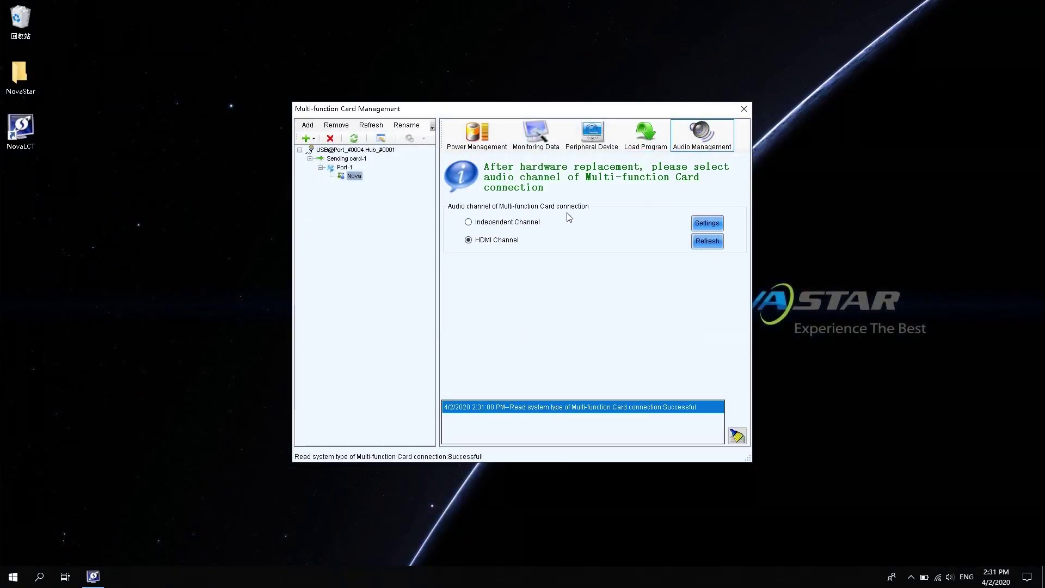
left_click(472, 222)
left_click(470, 243)
left_click(706, 225)
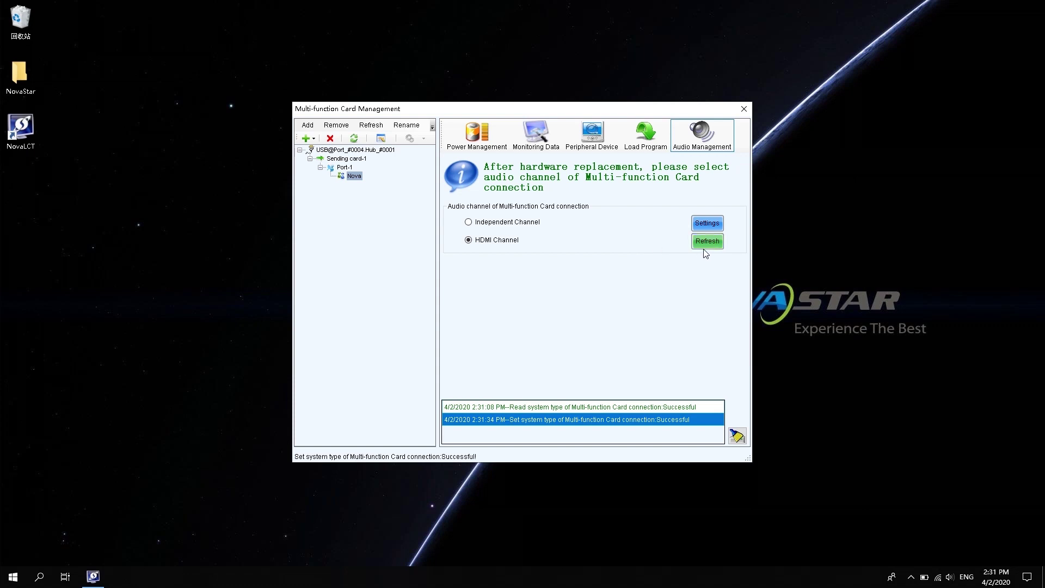
left_click(707, 243)
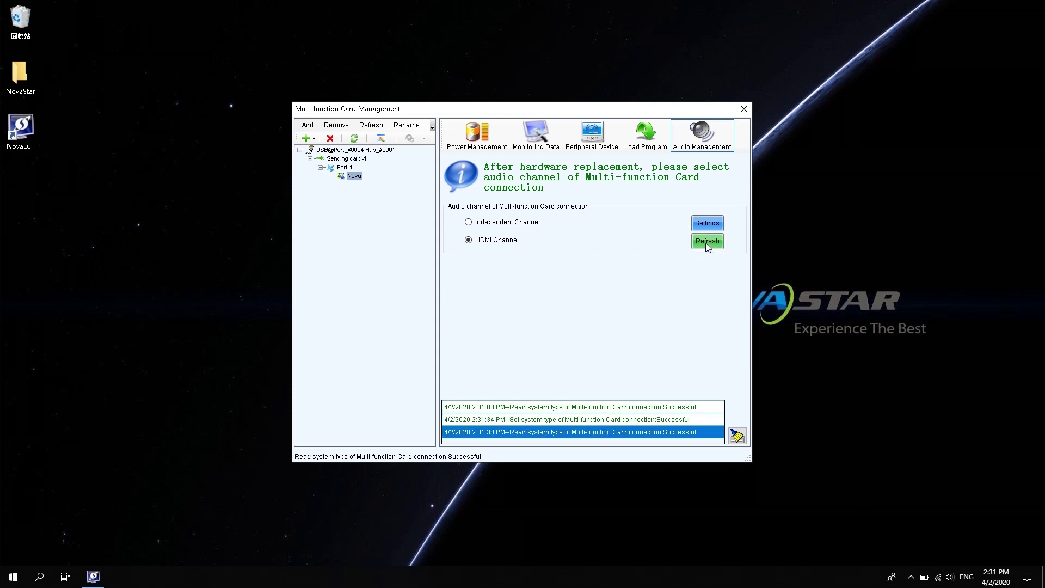